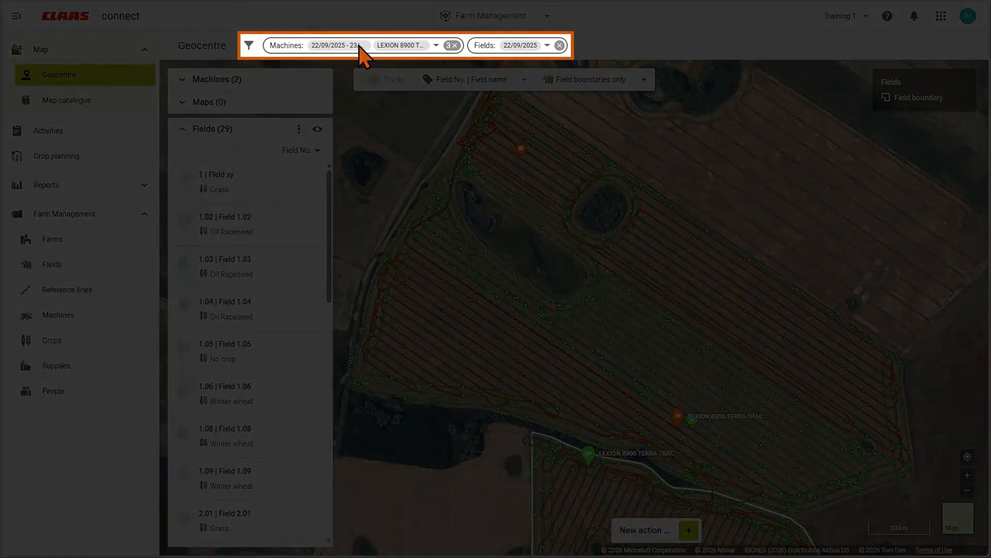
Apply the machine filter for the two LEXION 8900 TERRA TRAC machines and the period 22/09/2025 to 23/09/2025
click(361, 47)
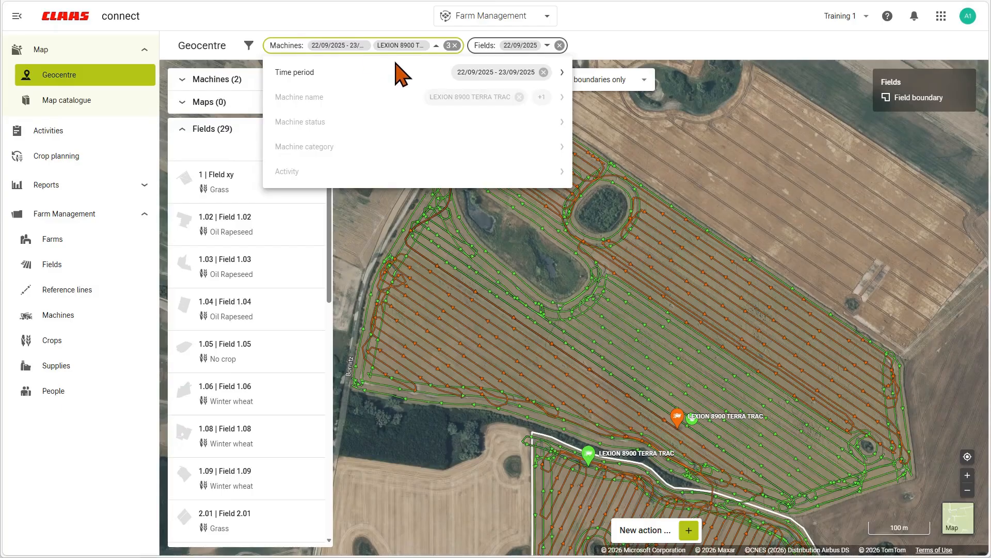
click(422, 94)
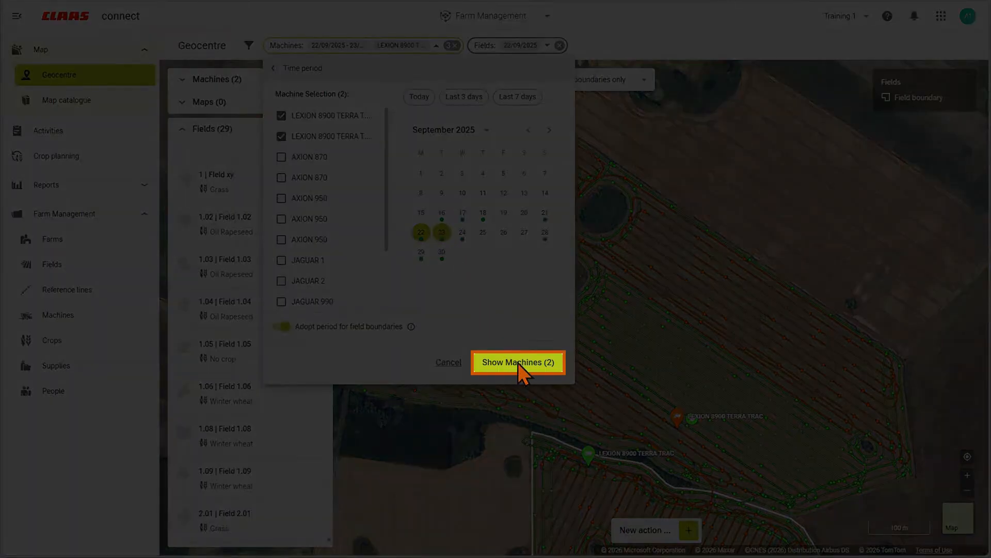
click(519, 363)
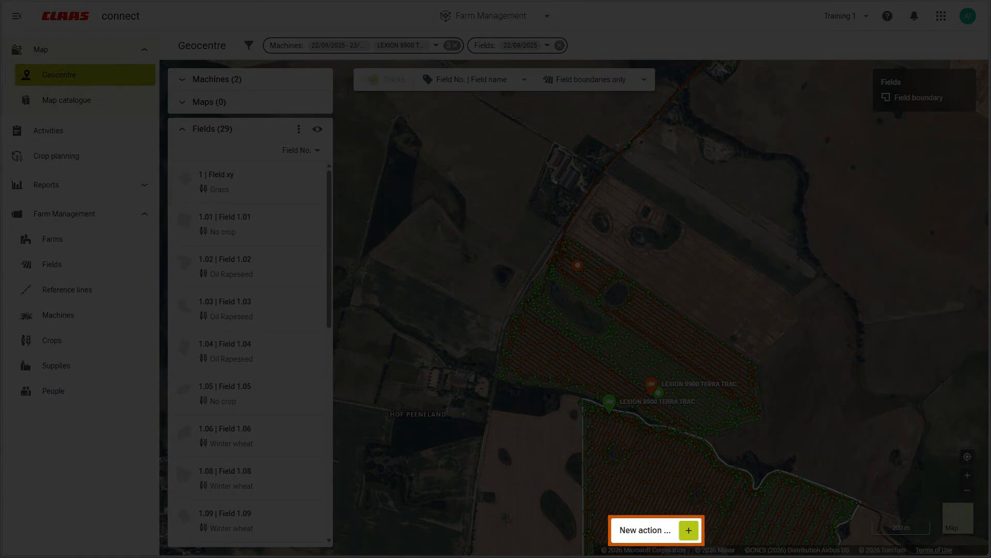
Create a new field numbered 123, named MyField and cultivated since 01/09/2025, and proceed to drawing its boundary
click(689, 532)
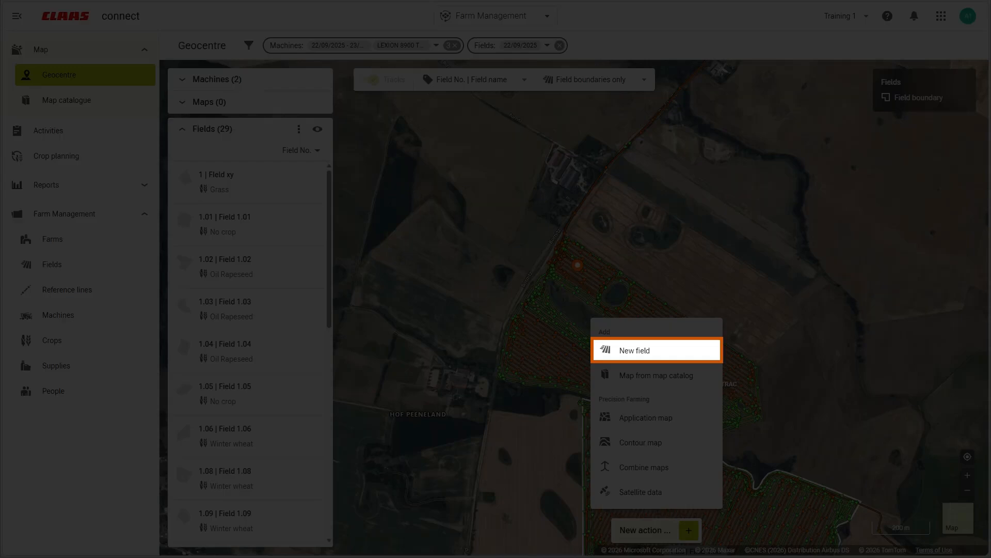
click(658, 352)
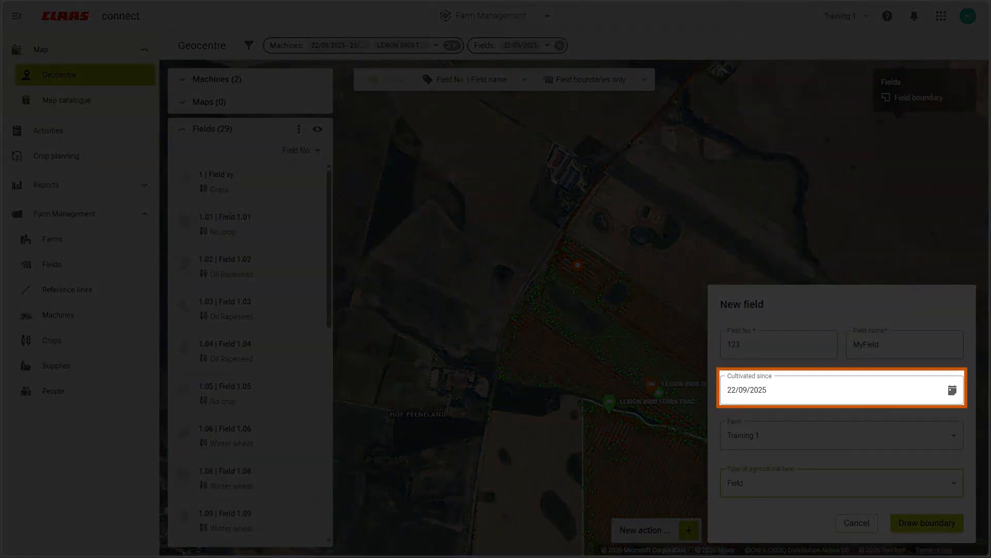
click(952, 390)
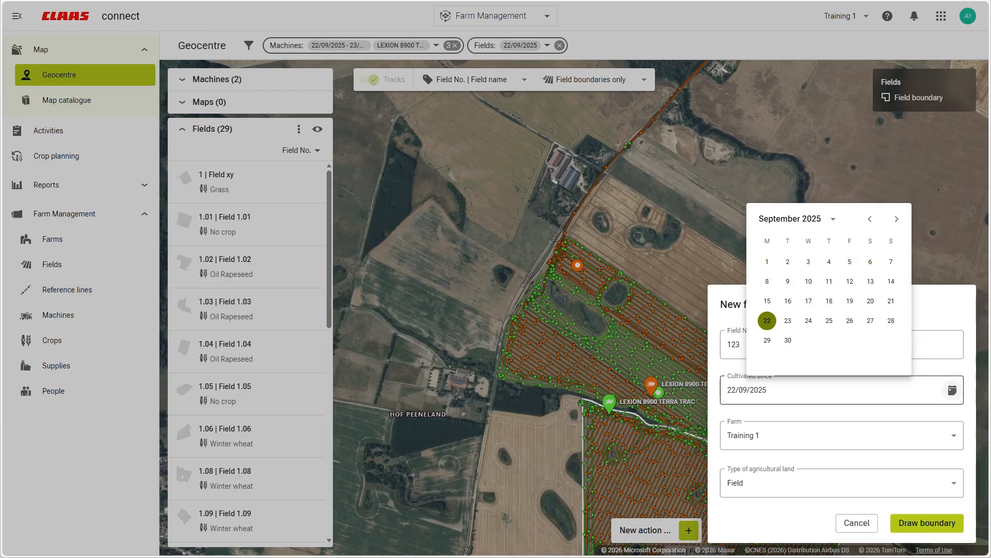
click(767, 261)
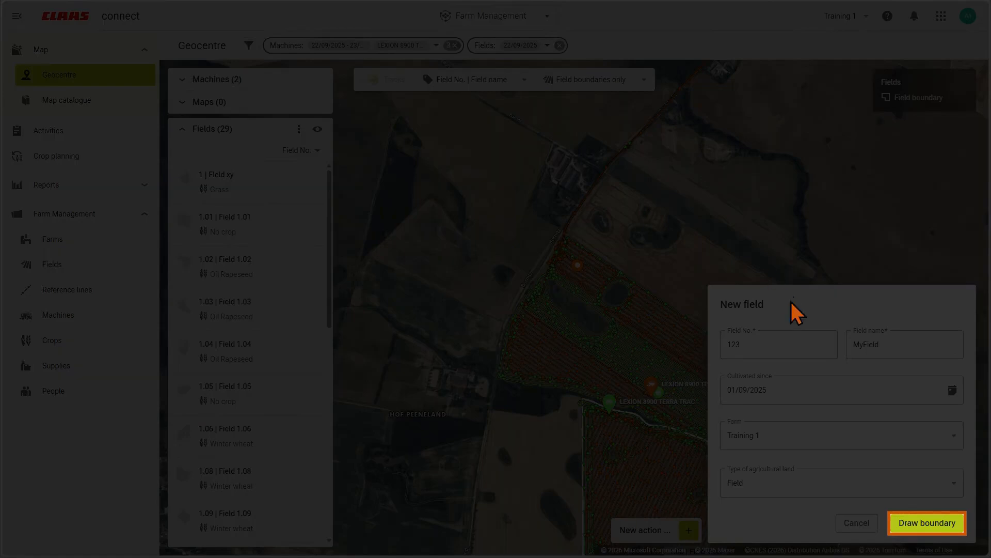
click(929, 527)
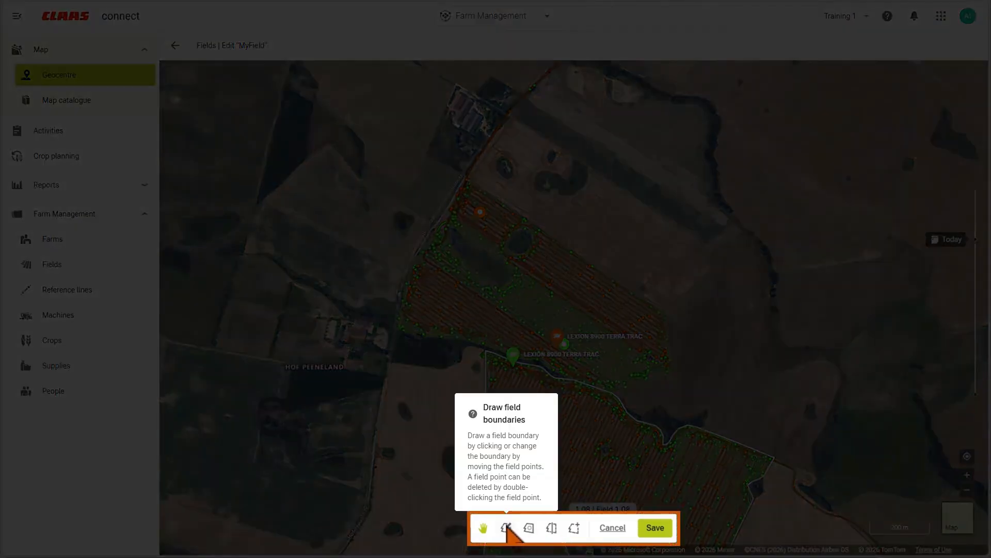
Draw the field boundary around the tracked area north of Field 1.08, placing points at the outer corners and along the western road
click(507, 528)
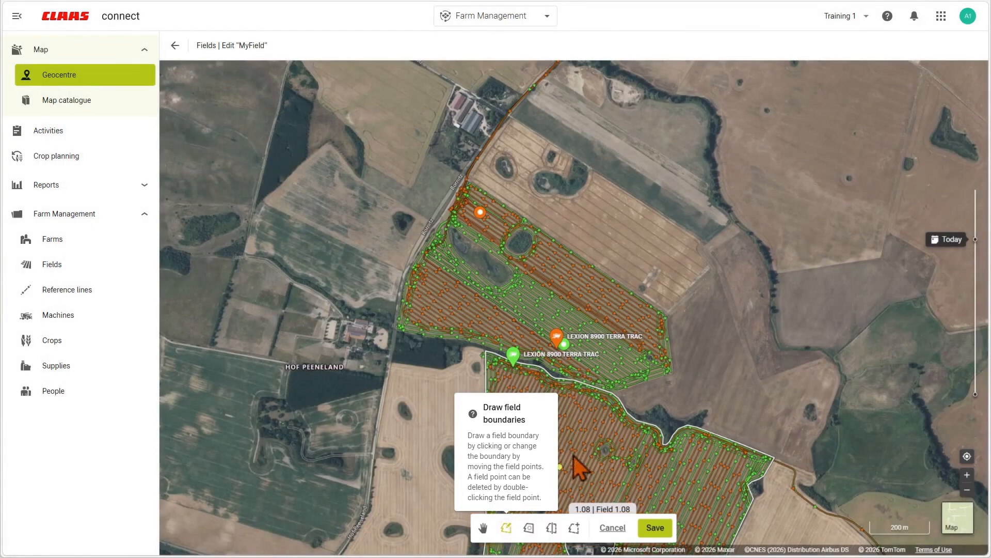
click(619, 391)
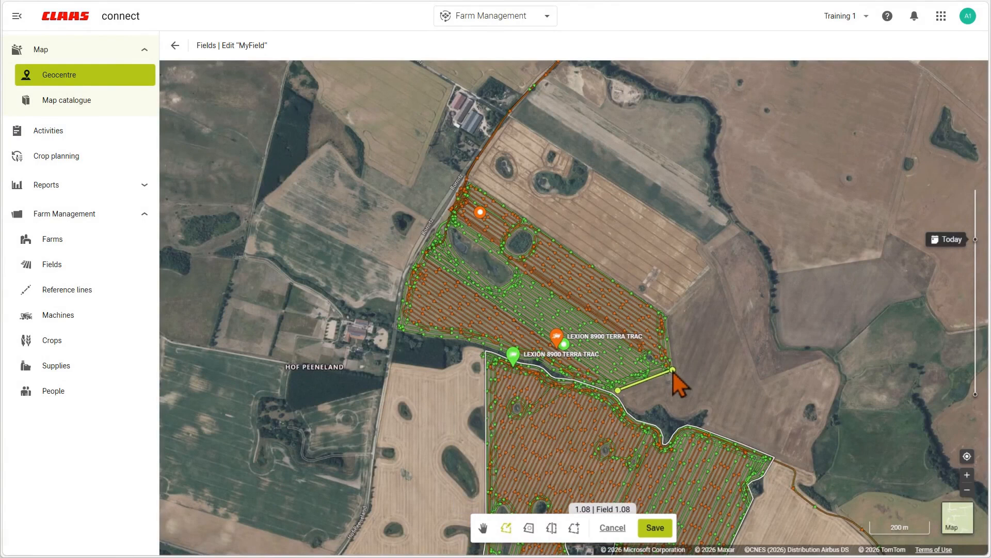
click(672, 370)
click(667, 311)
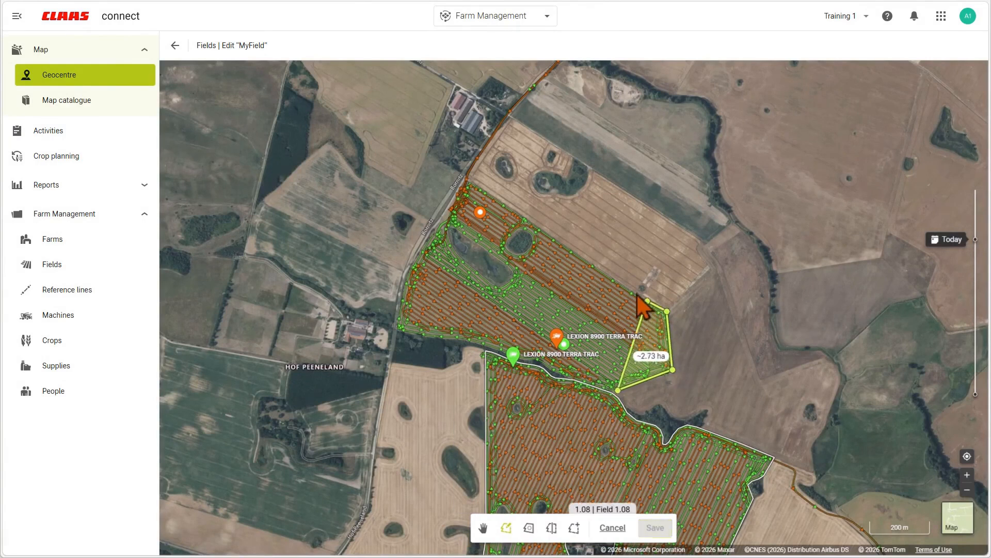
click(467, 176)
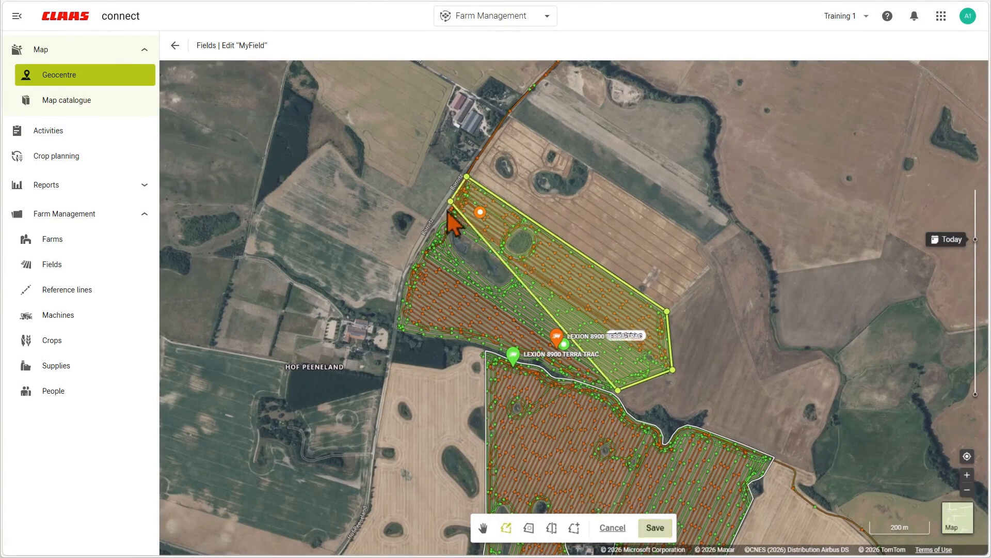
click(408, 276)
click(401, 308)
double_click(397, 332)
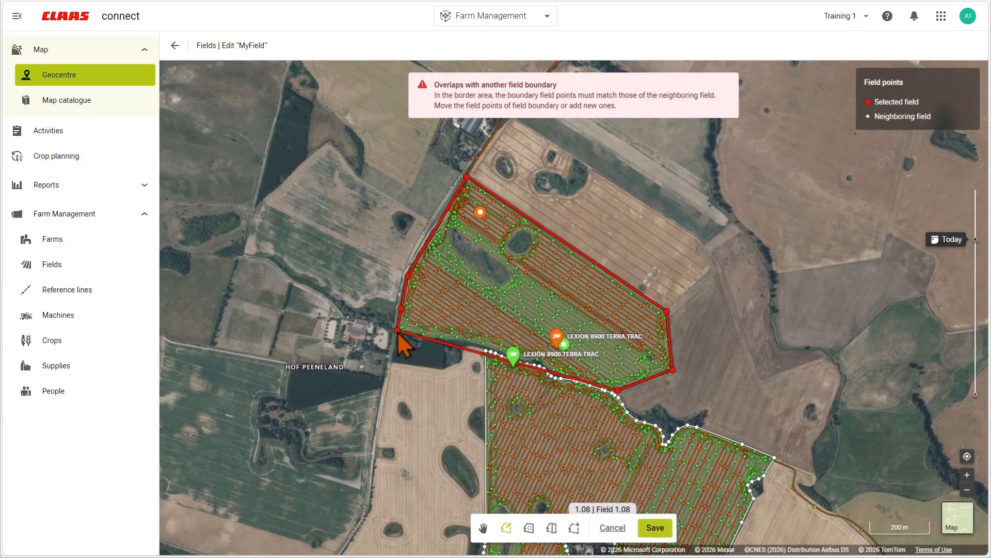
Delete the boundary's southwest corner point and add new points that follow the western part of the southern edge
mouse_move(399, 336)
mouse_down()
mouse_move(391, 354)
mouse_move(398, 332)
mouse_up()
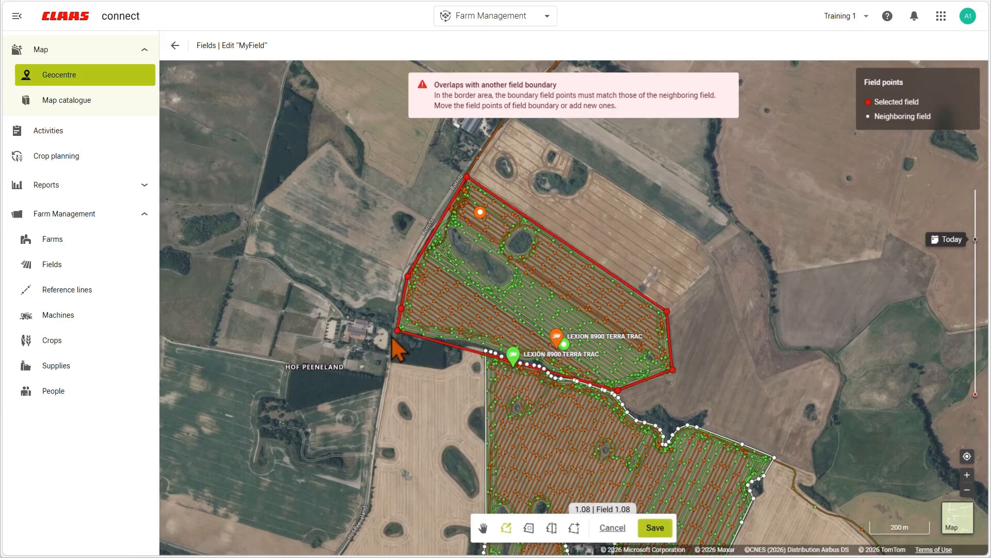
click(397, 331)
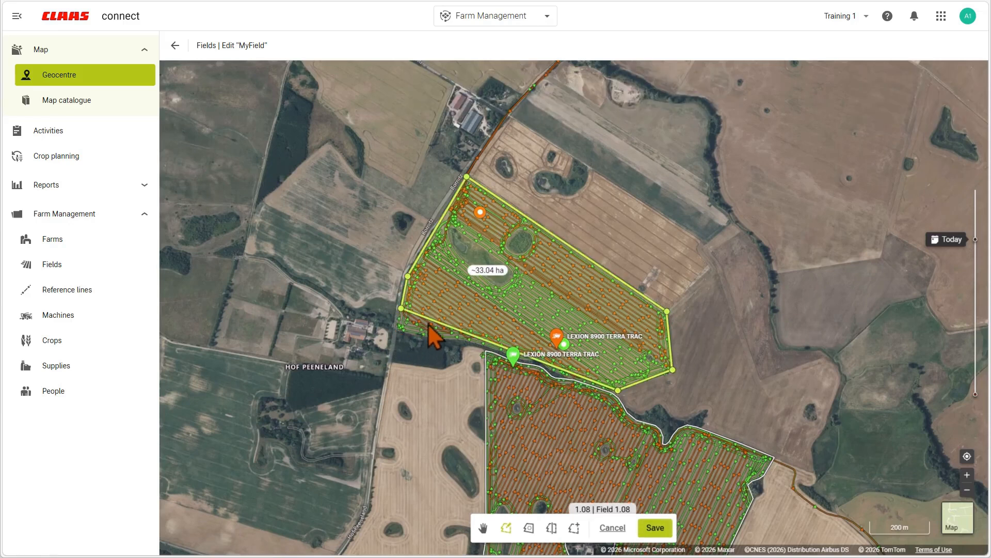
drag(436, 322, 469, 345)
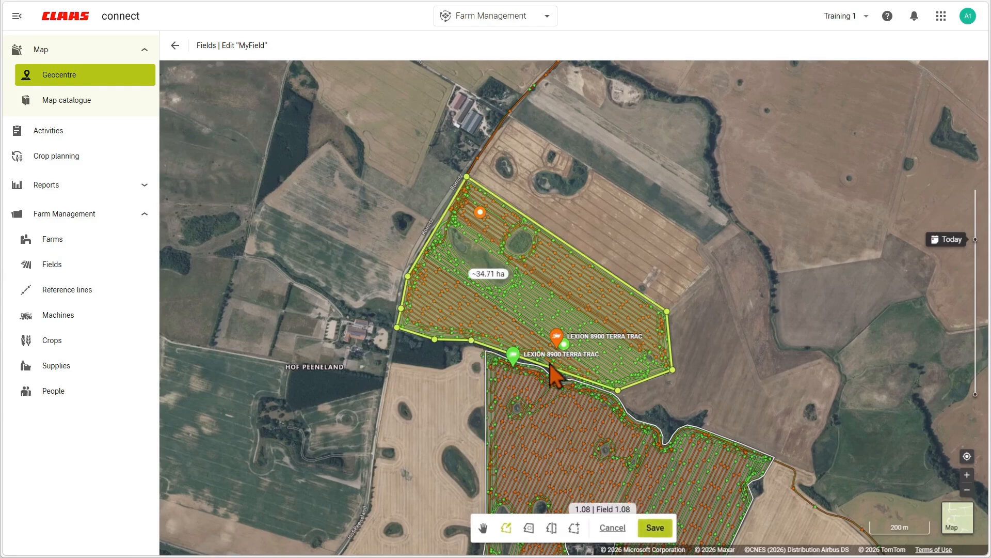
Reshape the southern boundary with additional points so it follows the field side of the tree strip bordering Field 1.08
scroll(543, 364, up, 5)
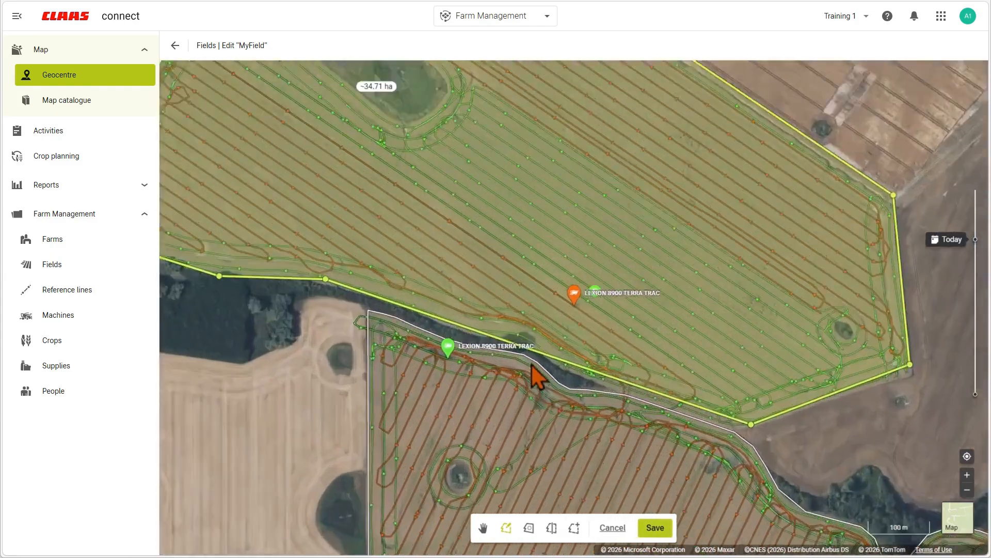
scroll(490, 357, up, 3)
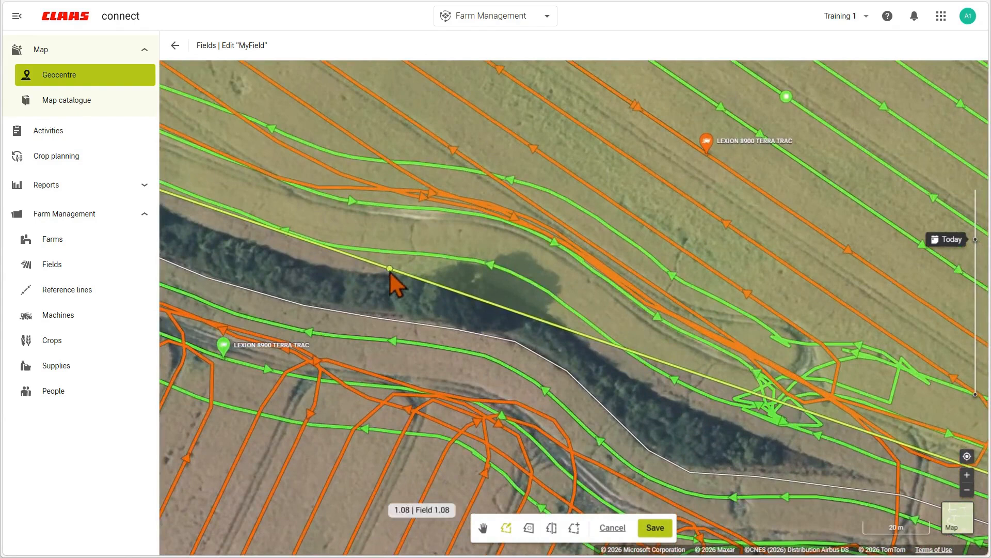
drag(350, 277, 332, 275)
drag(396, 293, 480, 277)
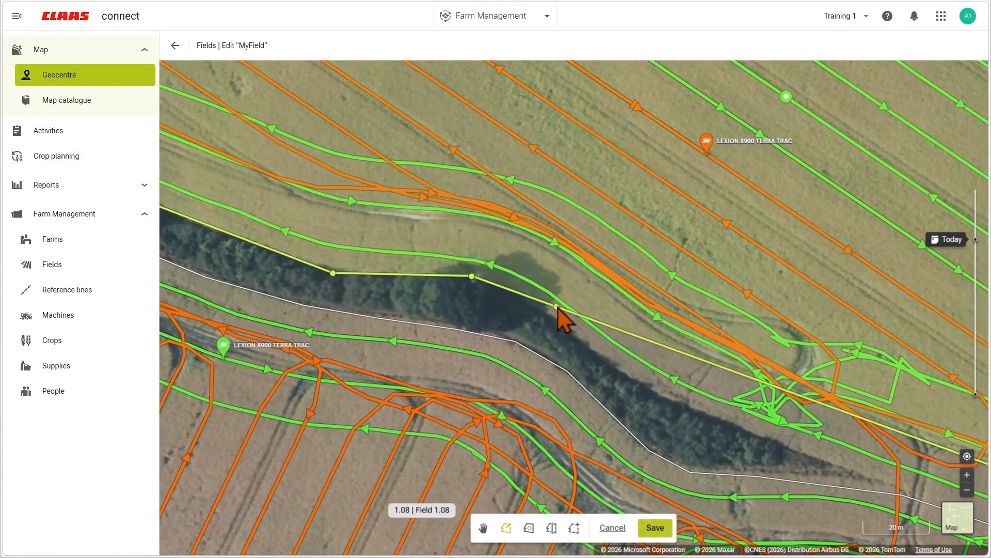
drag(557, 324, 554, 316)
drag(615, 334, 649, 390)
drag(704, 444, 348, 277)
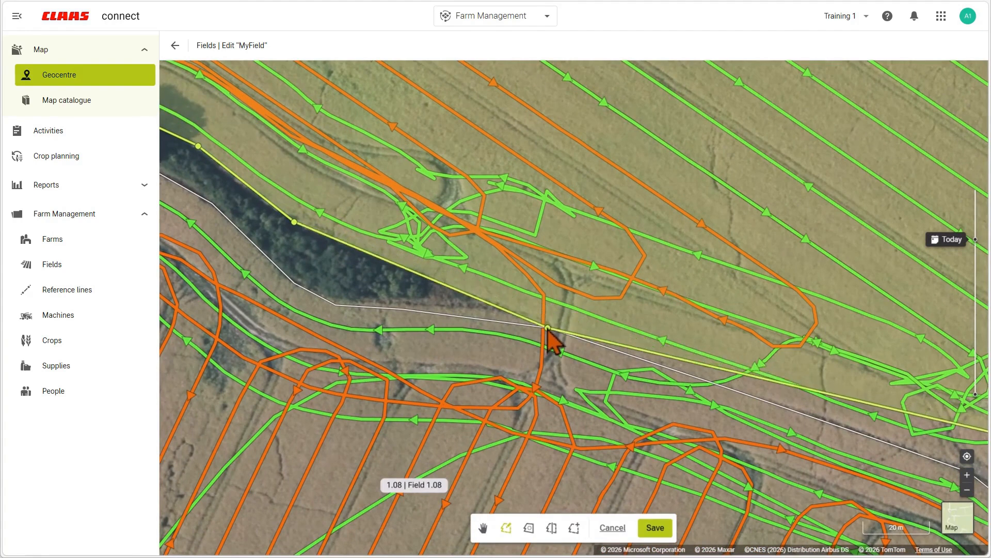
drag(562, 304, 549, 330)
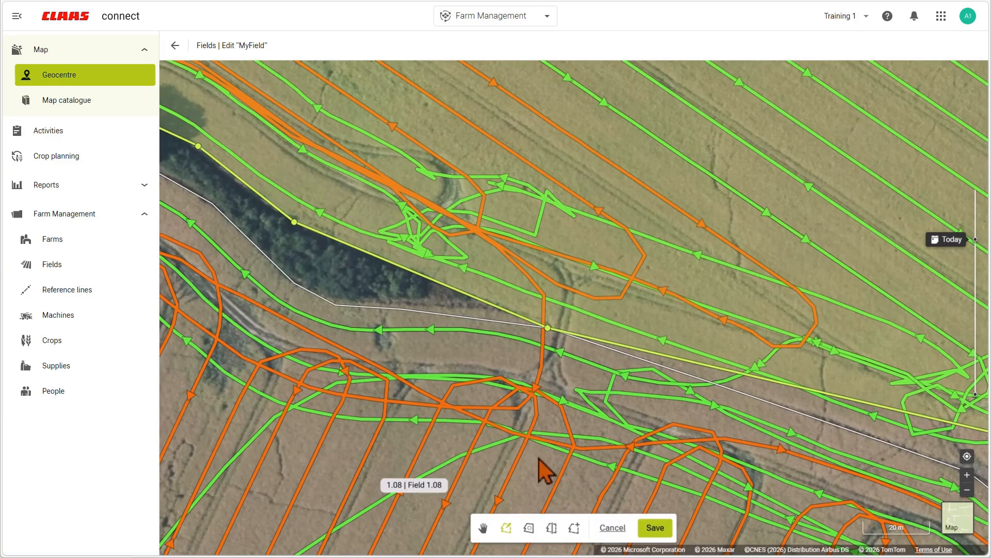
Draw an isolated area around the elongated wetland in the field's northwest and save the field
click(529, 527)
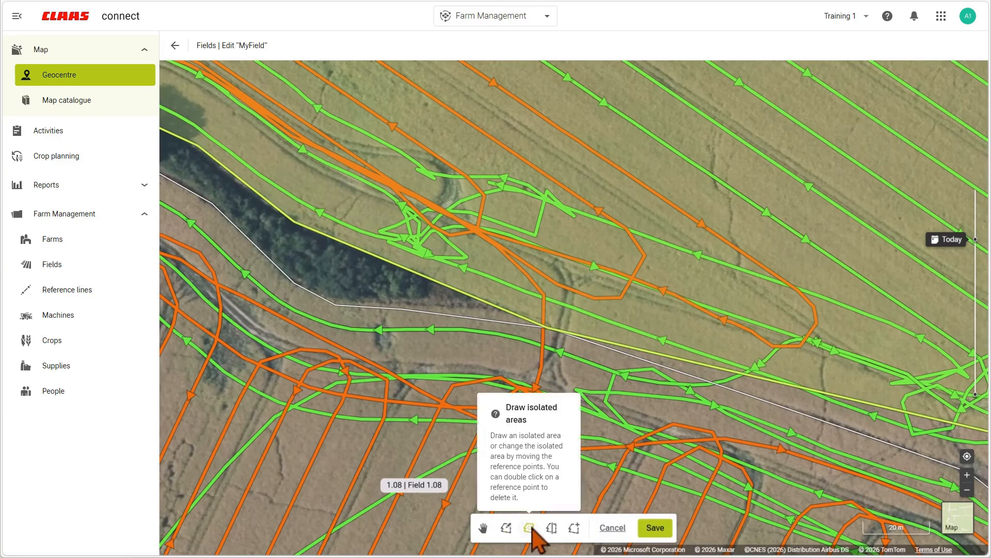
scroll(521, 335, down, 5)
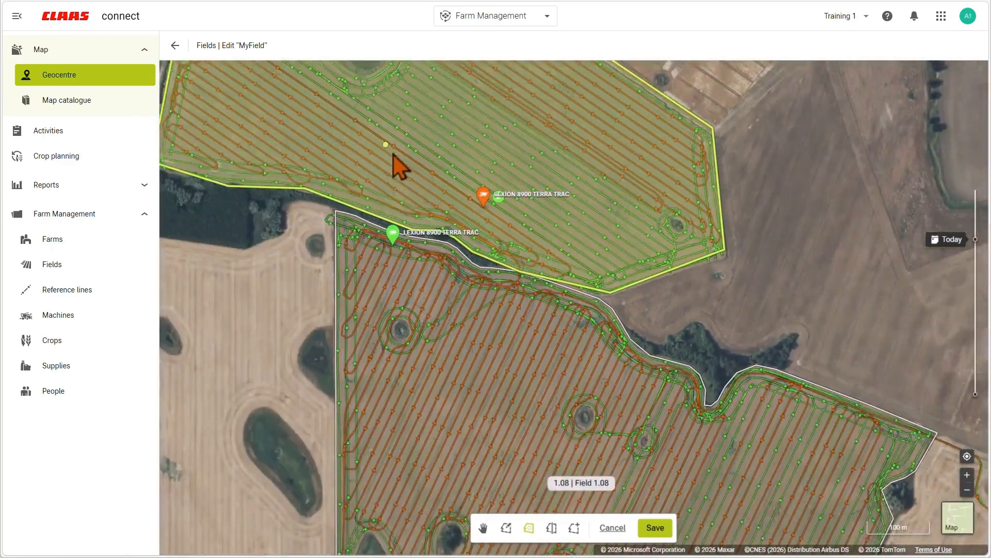
drag(400, 166, 516, 395)
scroll(482, 343, up, 4)
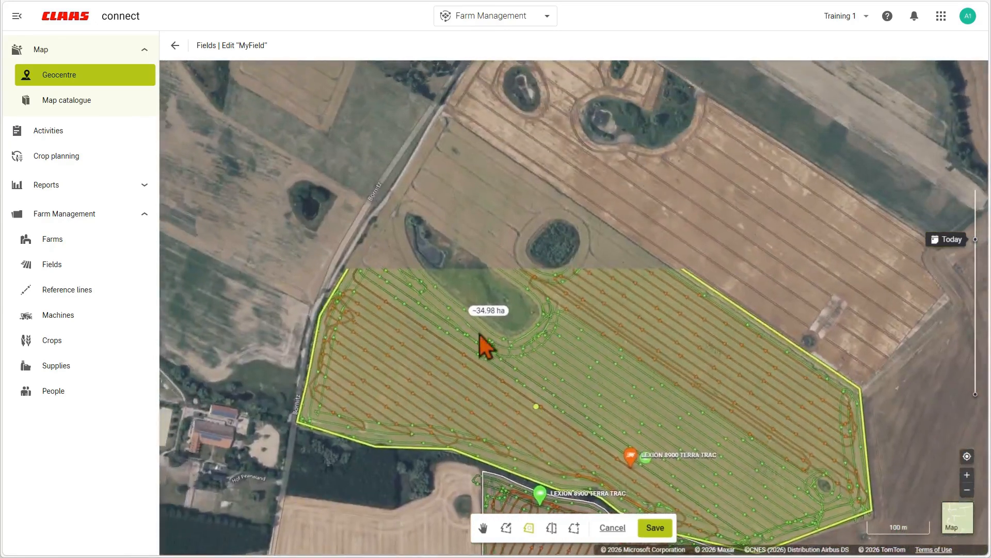
scroll(446, 273, up, 3)
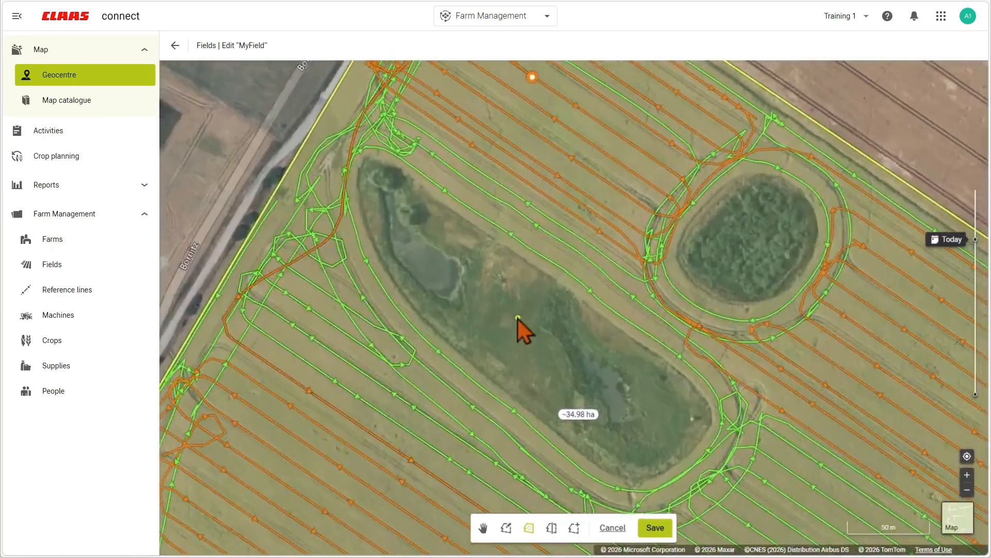
click(634, 481)
click(661, 477)
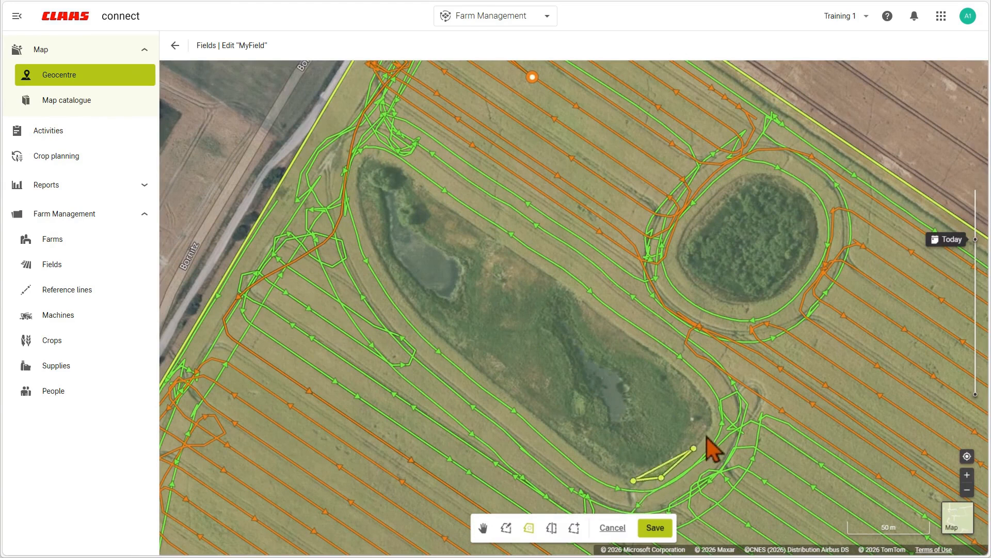
click(712, 422)
click(701, 390)
click(637, 342)
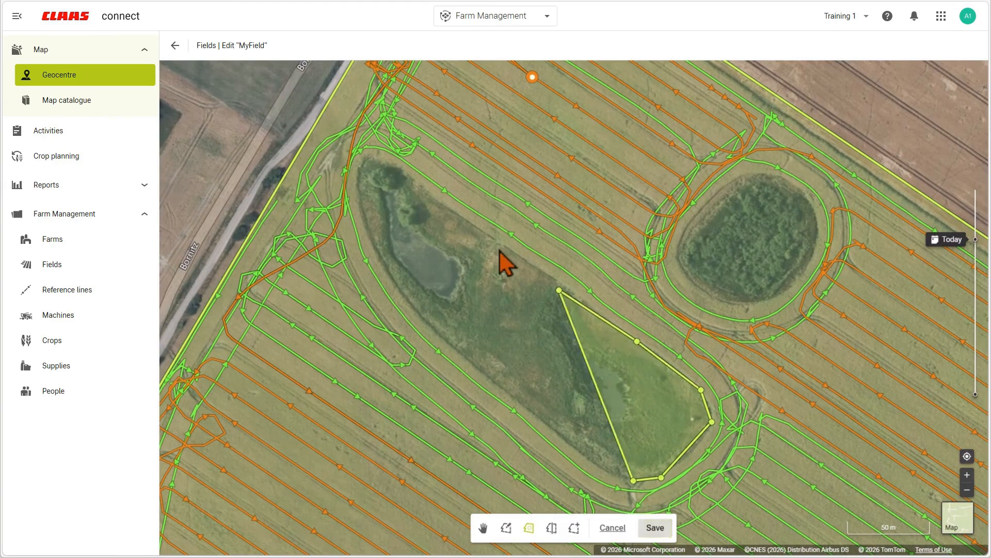
click(380, 155)
click(365, 161)
click(358, 185)
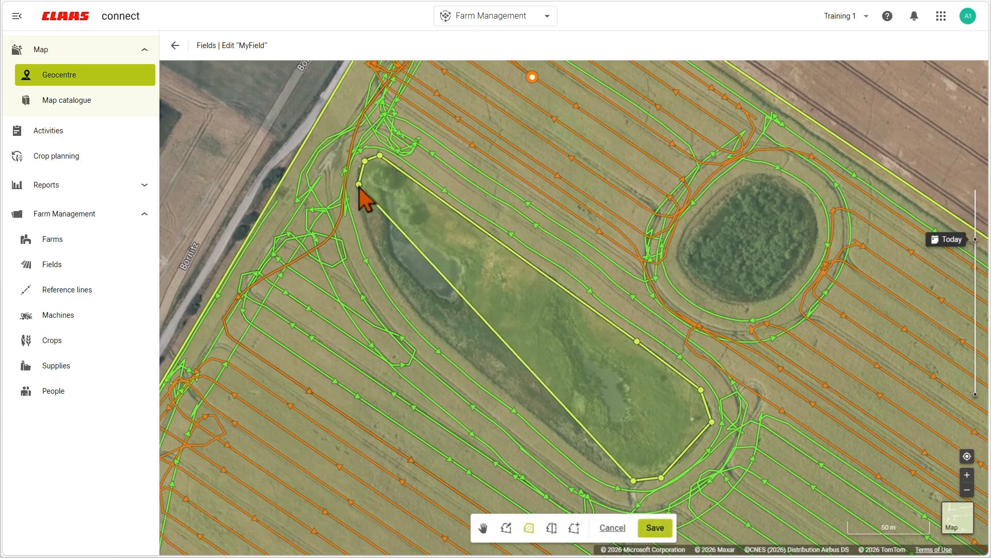
click(369, 236)
click(410, 307)
click(508, 400)
click(596, 465)
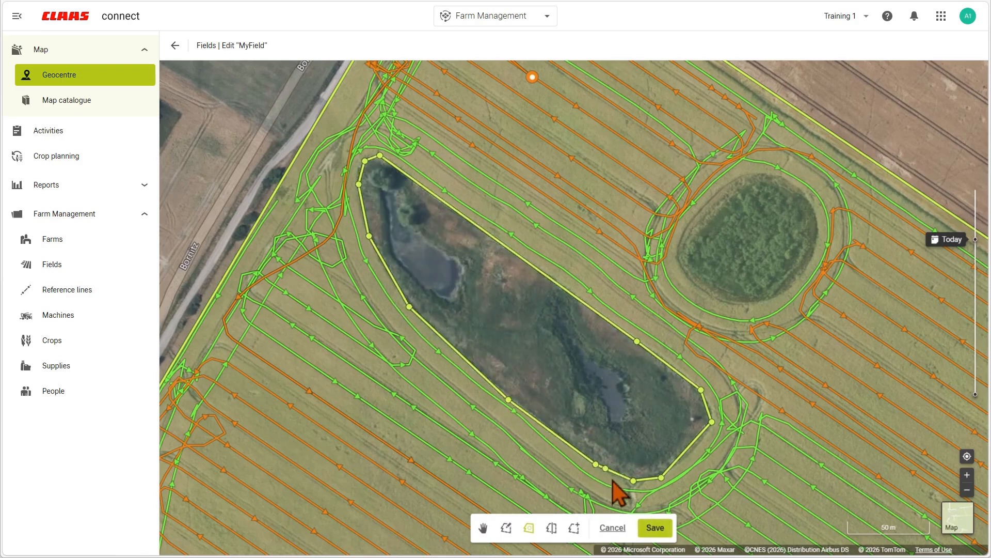
click(652, 528)
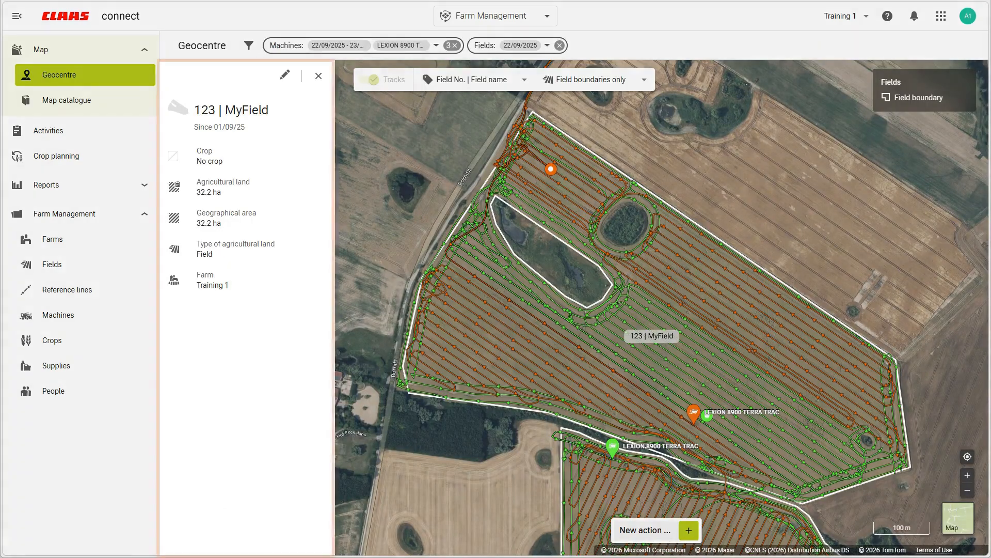